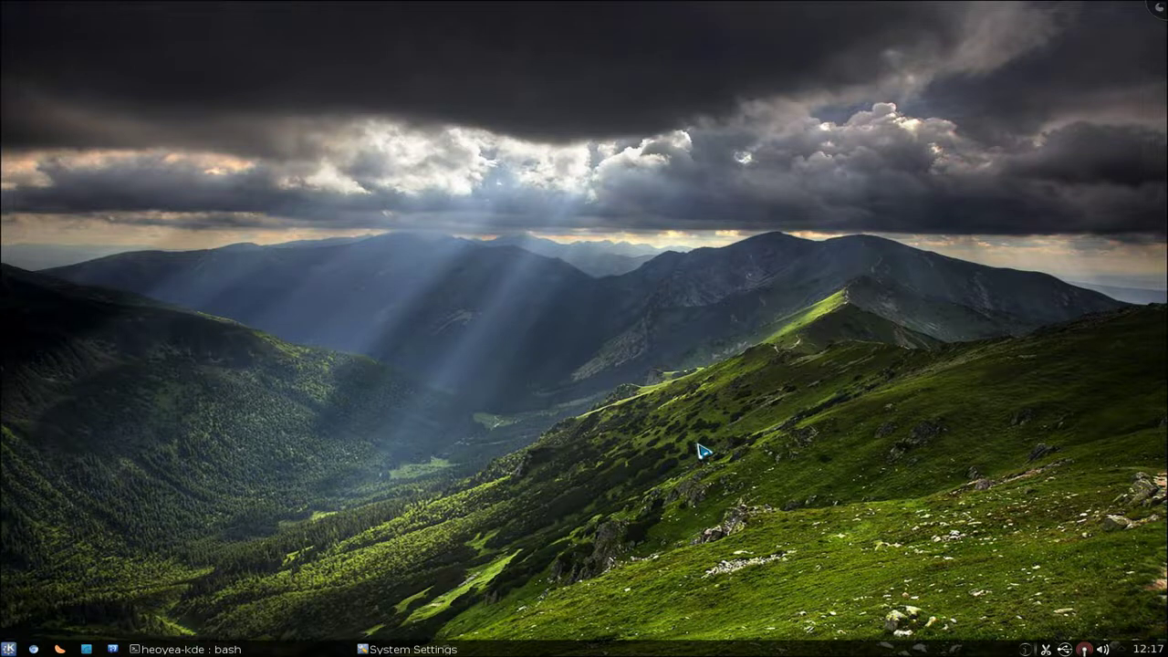
# Step: Launch the Dolphin file manager from the panel
pyautogui.click(87, 649)
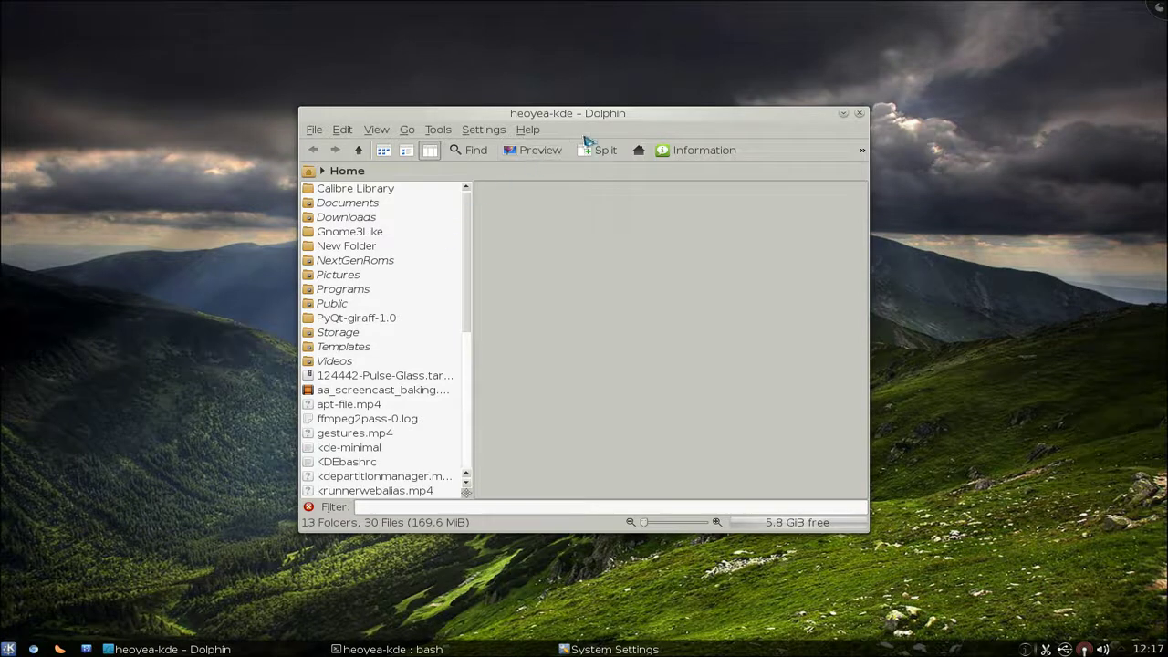
# Step: Assign Dolphin the Alt+N window shortcut, then switch to an empty virtual desktop
pyautogui.rightClick(626, 117)
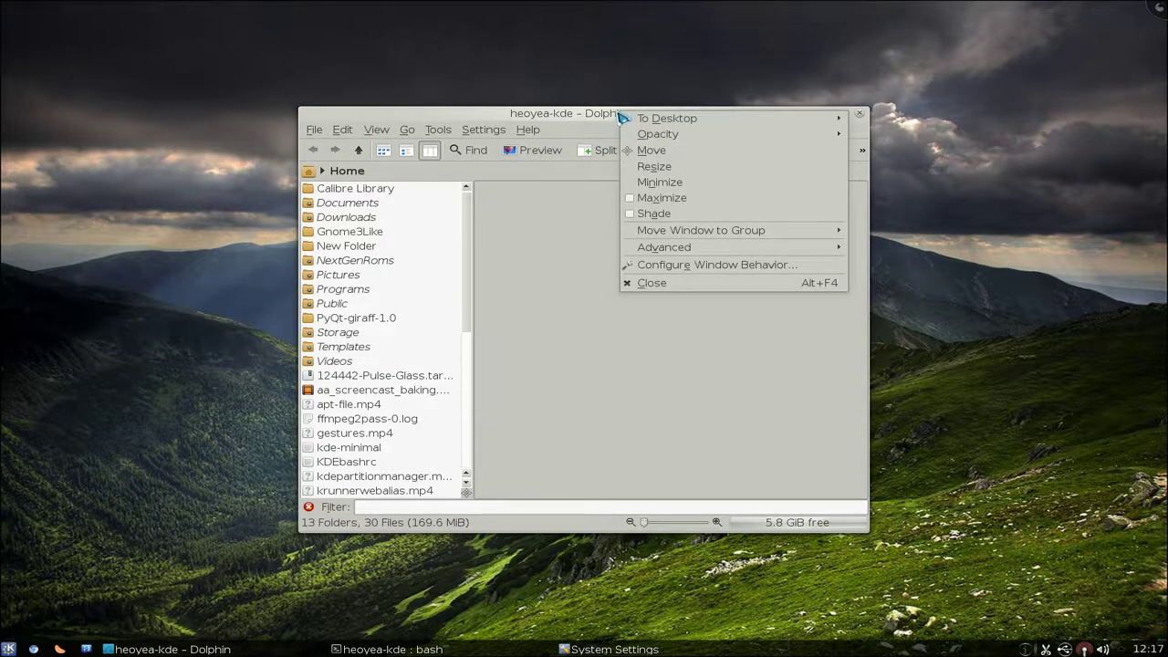
pyautogui.moveTo(694, 247)
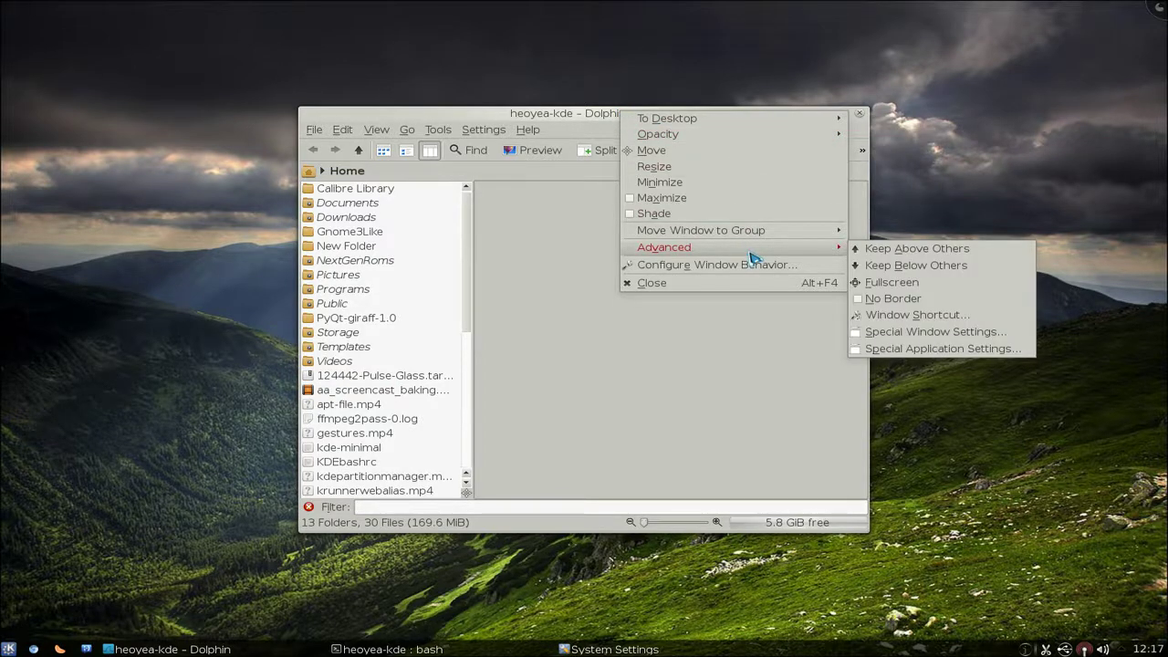
pyautogui.click(940, 317)
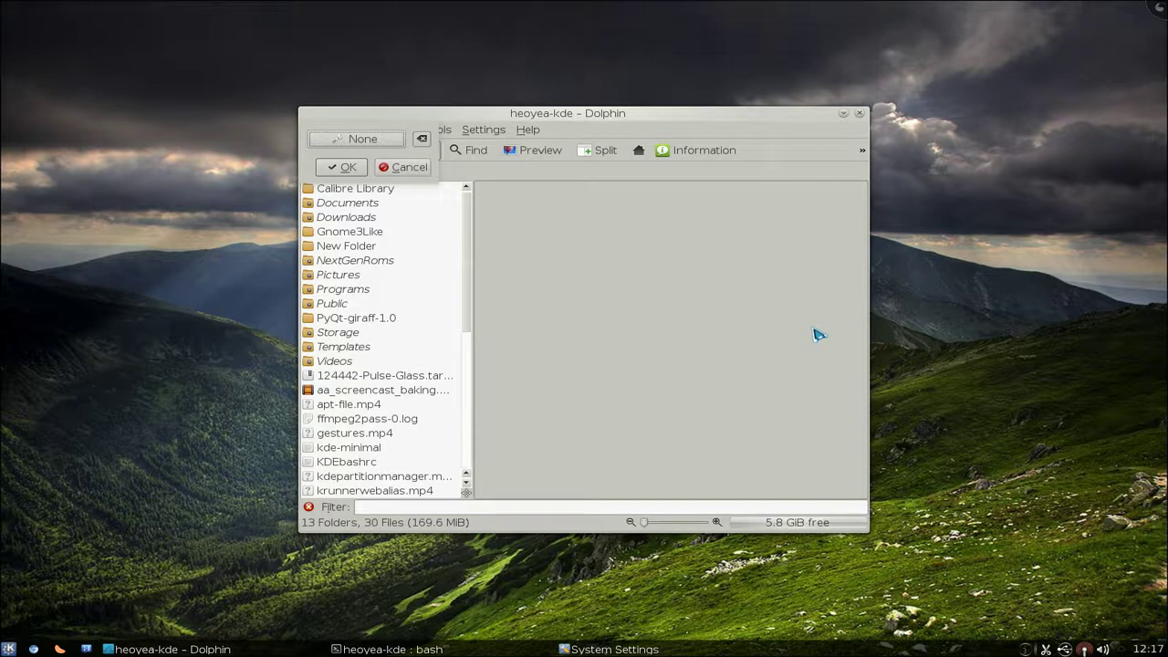
pyautogui.click(384, 145)
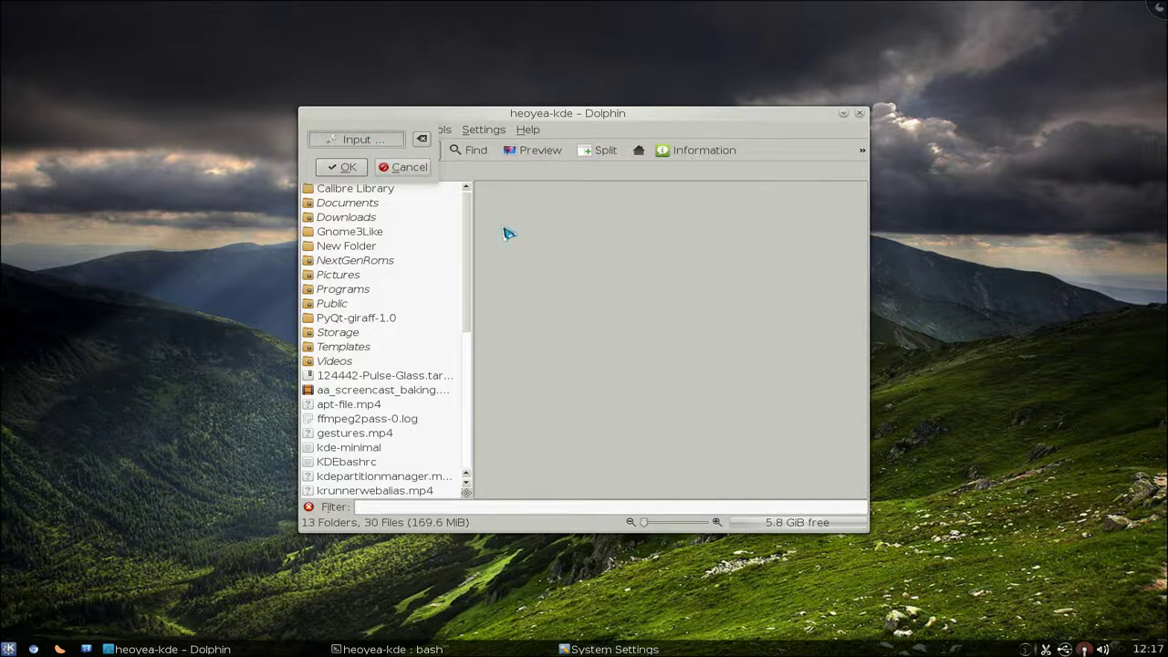
pyautogui.hotkey('alt', 'n')
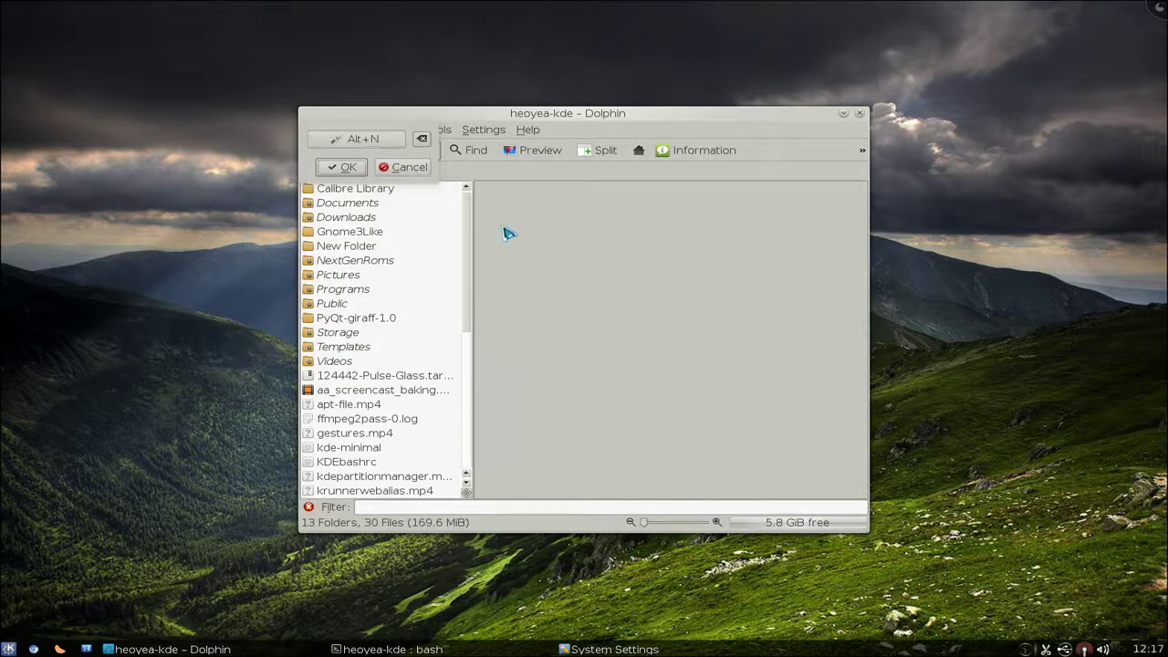
pyautogui.click(341, 167)
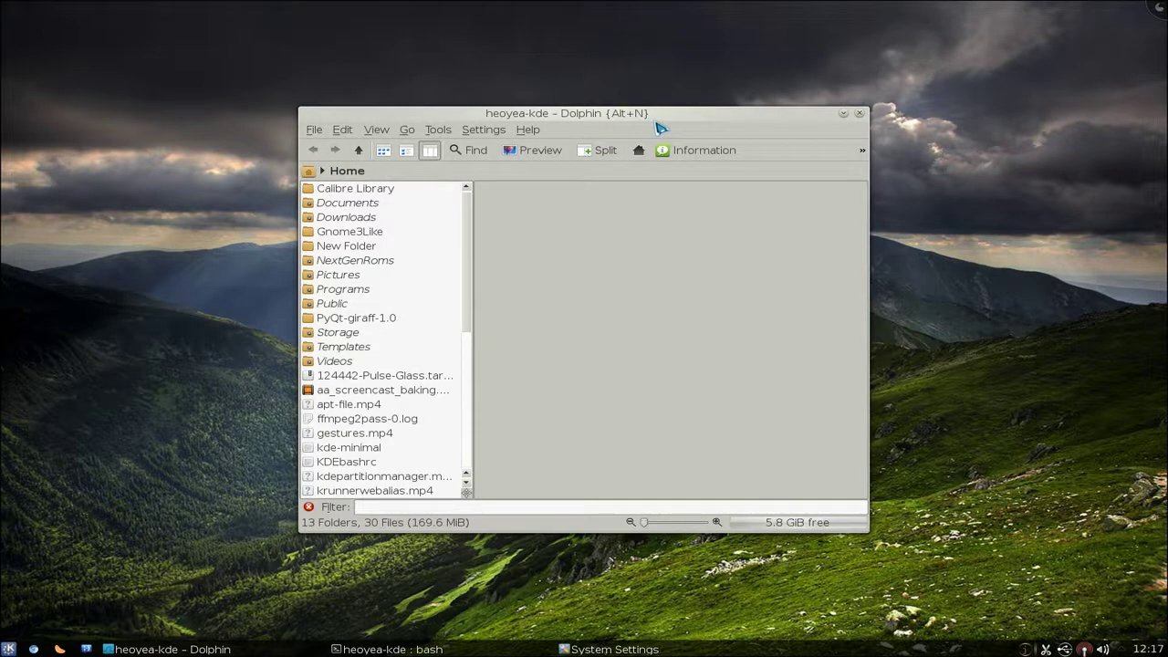
pyautogui.hotkey('ctrl', 'F8')
pyautogui.click(959, 519)
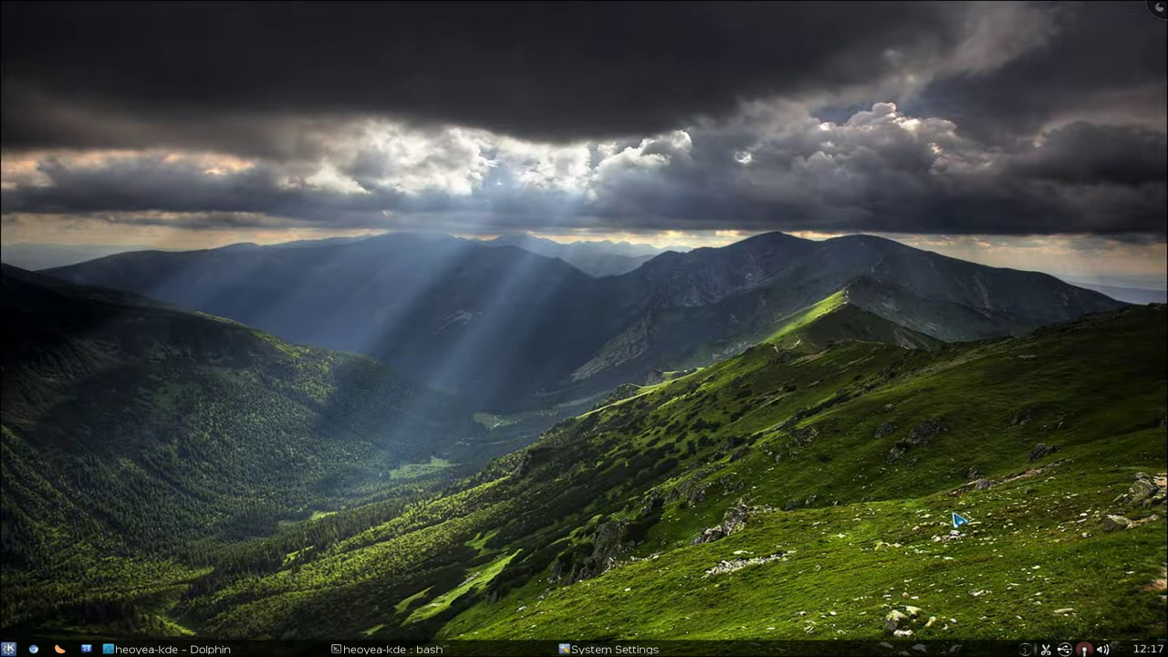
# Step: Recall Dolphin with Alt+N, then close it and relaunch it from the panel
pyautogui.hotkey('alt', 'n')
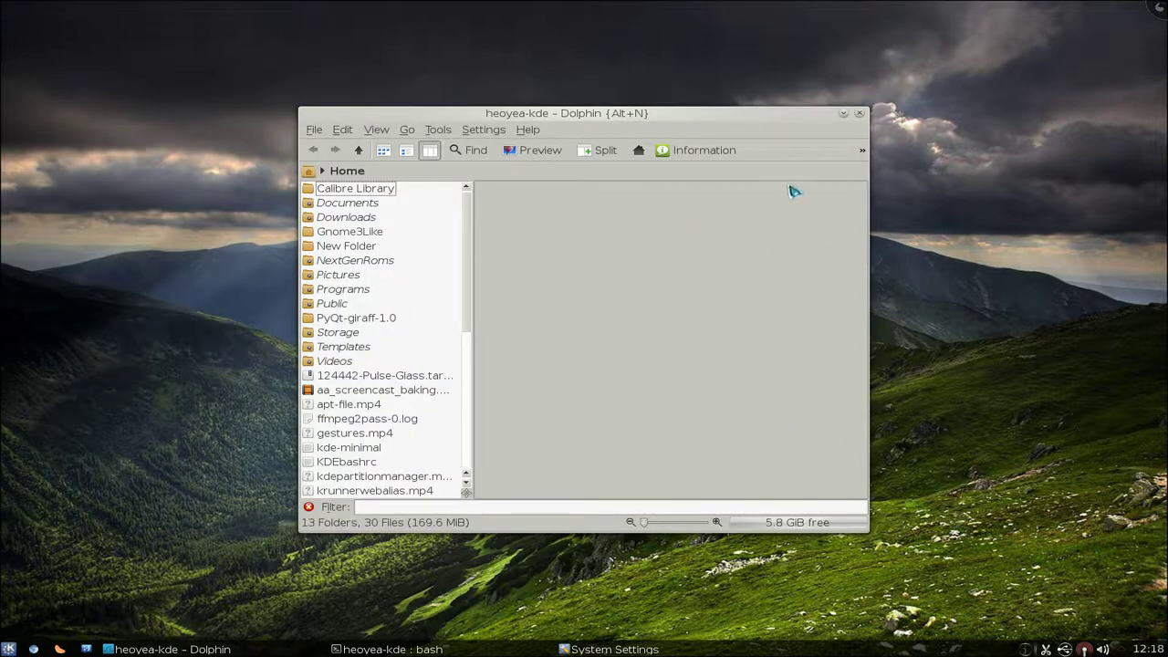
pyautogui.rightClick(739, 112)
pyautogui.moveTo(848, 246)
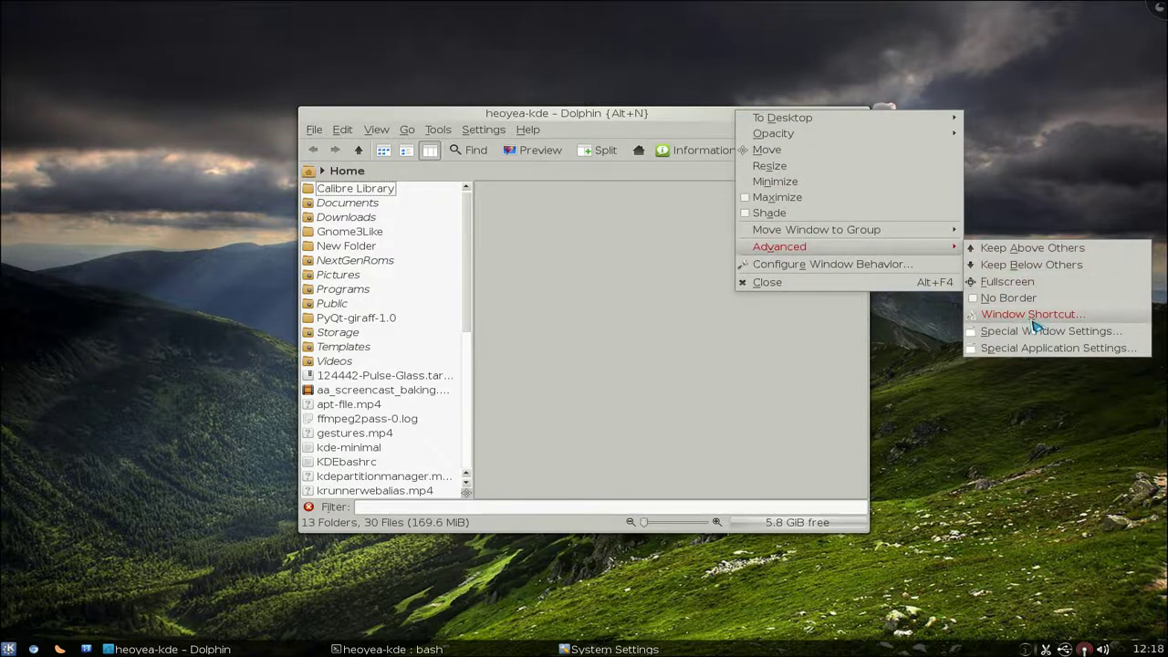
pyautogui.press('Escape')
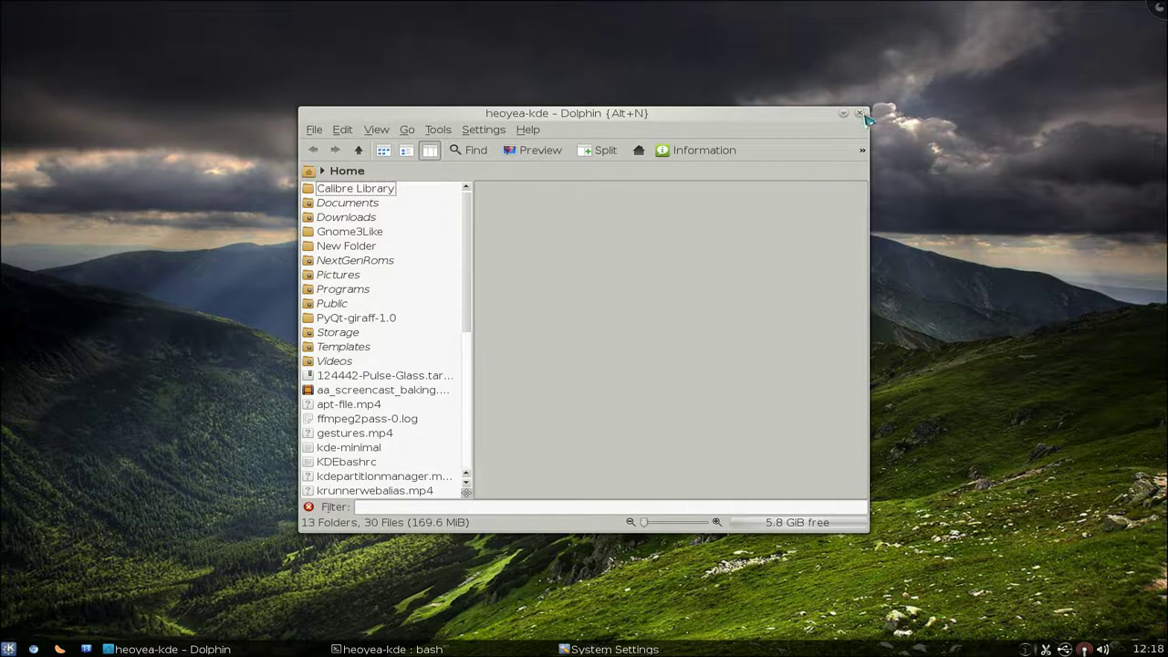
pyautogui.click(860, 113)
pyautogui.click(86, 649)
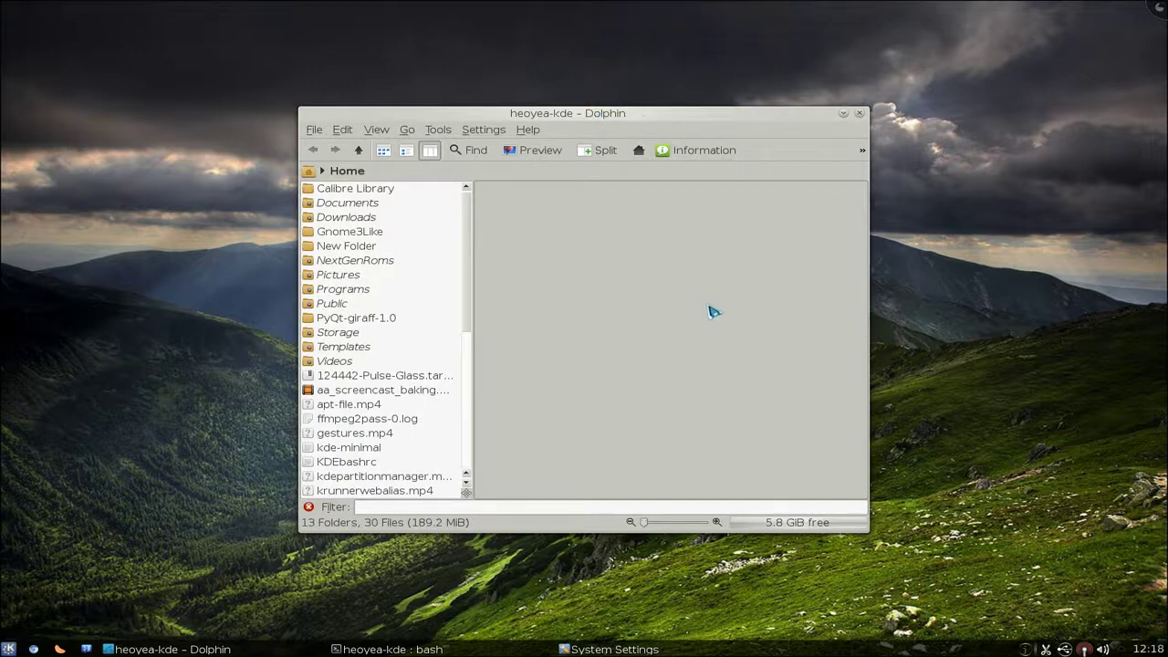
pyautogui.rightClick(709, 117)
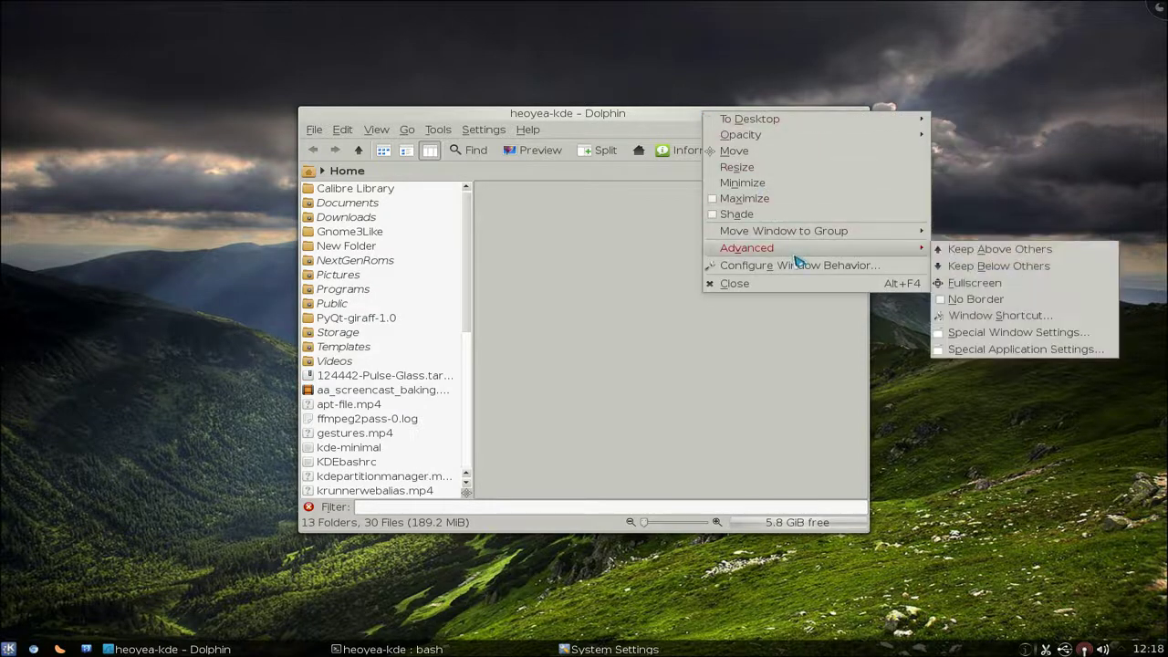
pyautogui.moveTo(747, 248)
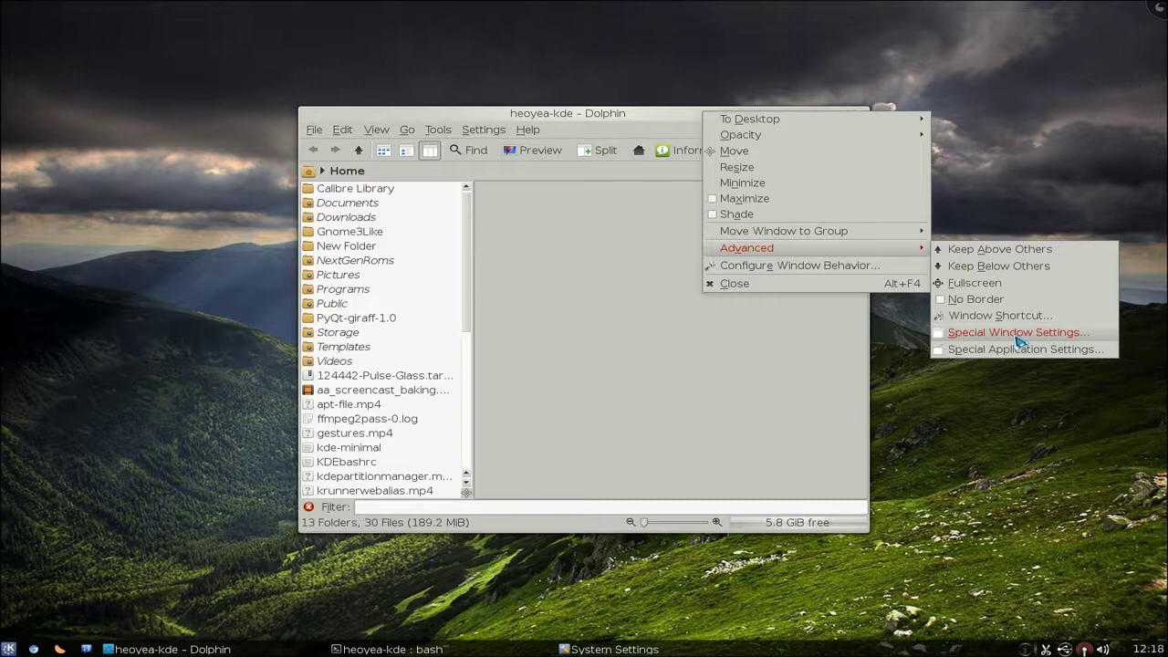
# Step: In Dolphin's Special Window Settings, enable the Shortcut preference rule set to Force
pyautogui.click(1019, 334)
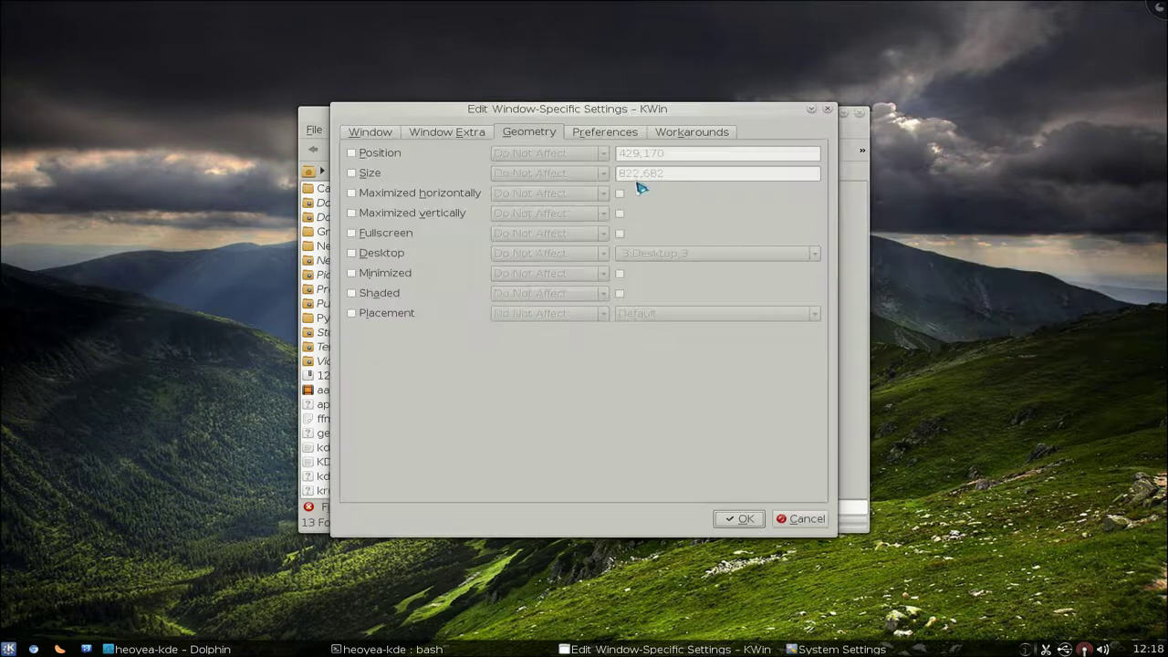
pyautogui.click(600, 134)
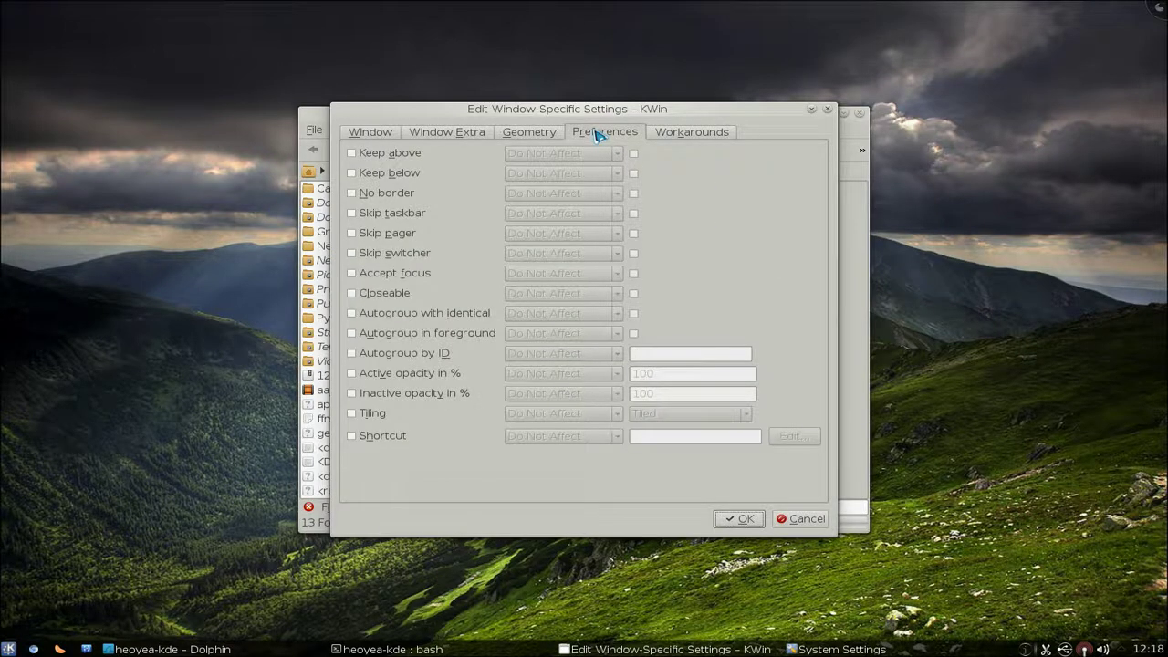
pyautogui.click(377, 440)
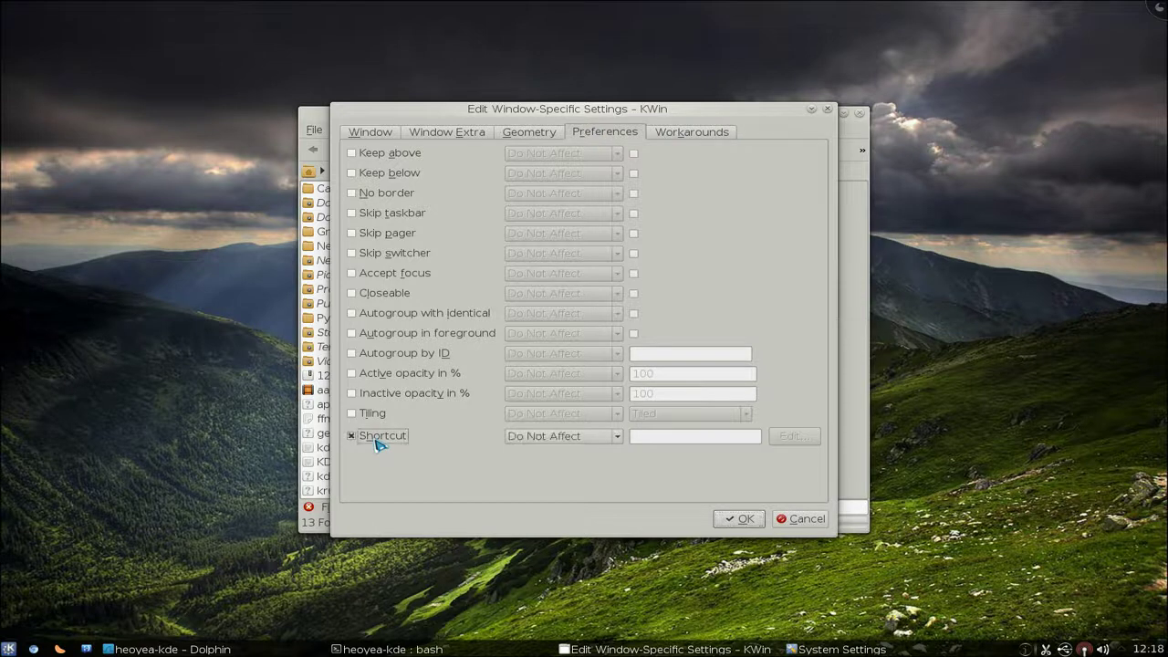
pyautogui.click(576, 439)
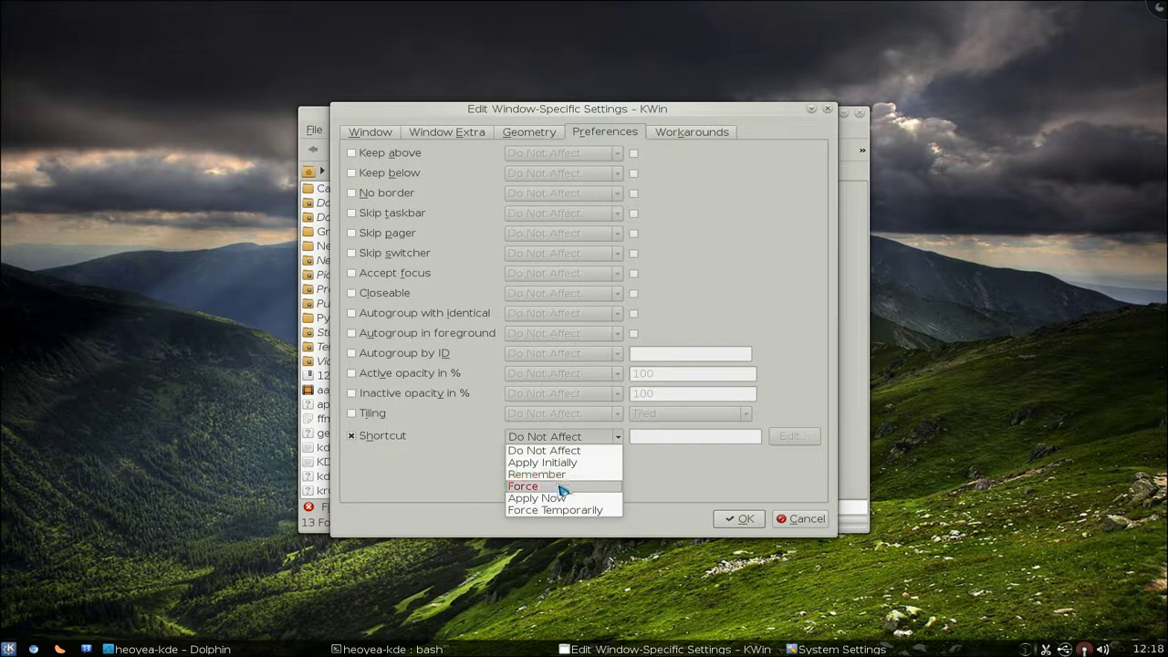
pyautogui.click(563, 488)
pyautogui.click(653, 437)
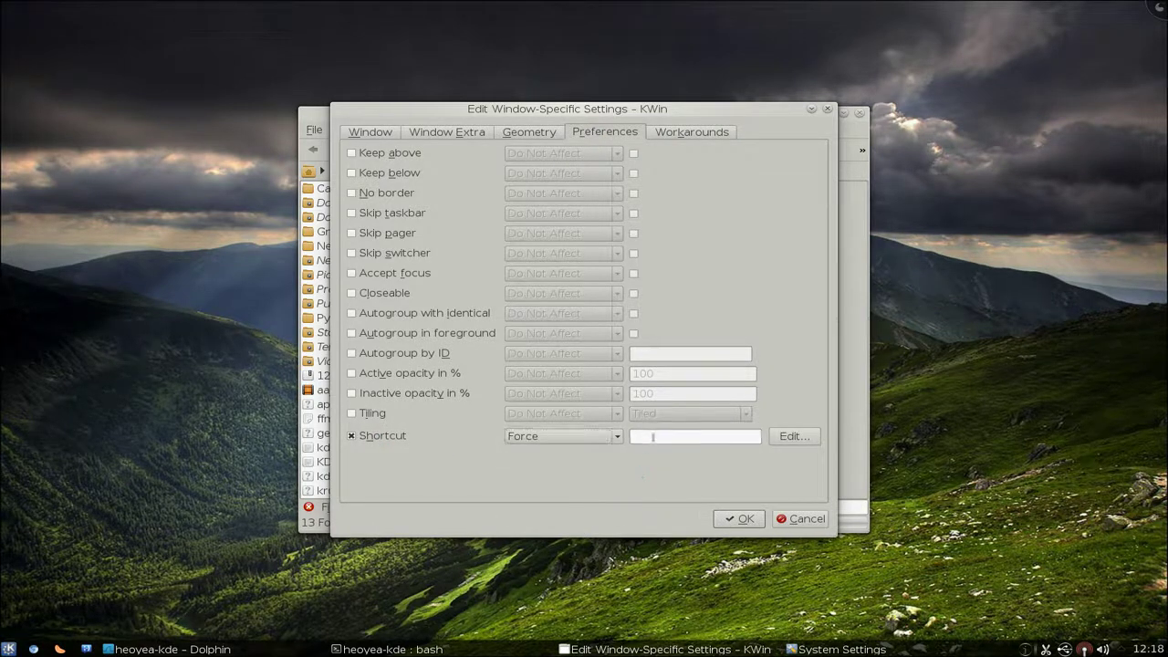
pyautogui.click(790, 439)
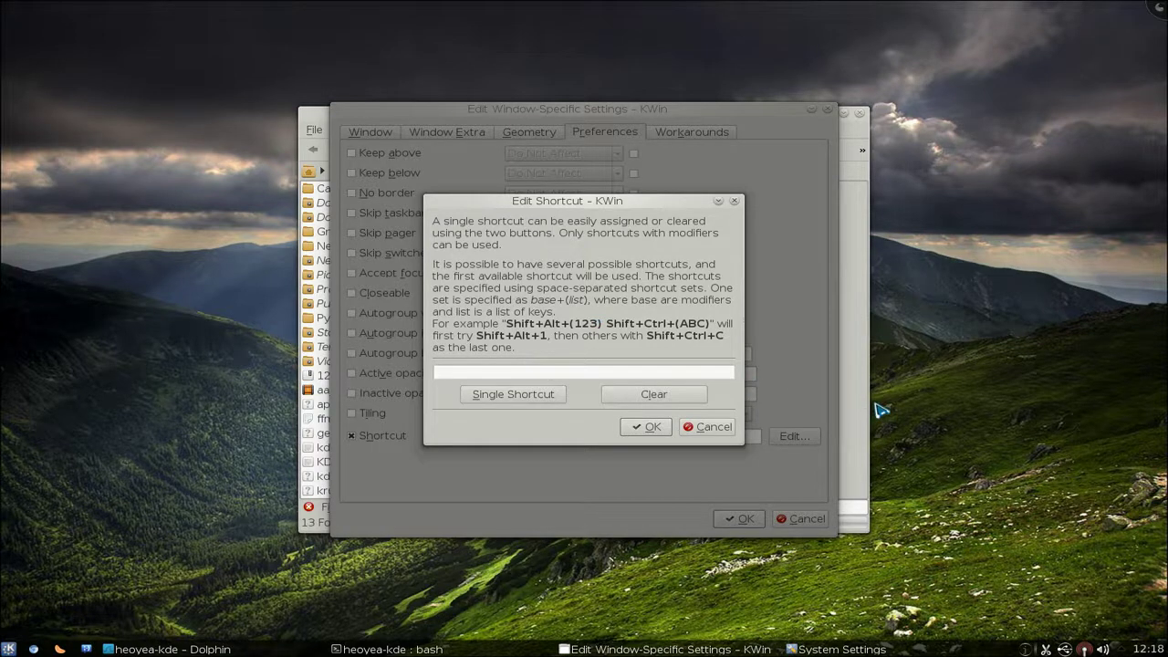
# Step: Enter Meta+1 as the forced shortcut and save Dolphin's window-specific settings
pyautogui.write('Me')
pyautogui.write('ta')
pyautogui.write('+')
pyautogui.write('1')
pyautogui.click(650, 428)
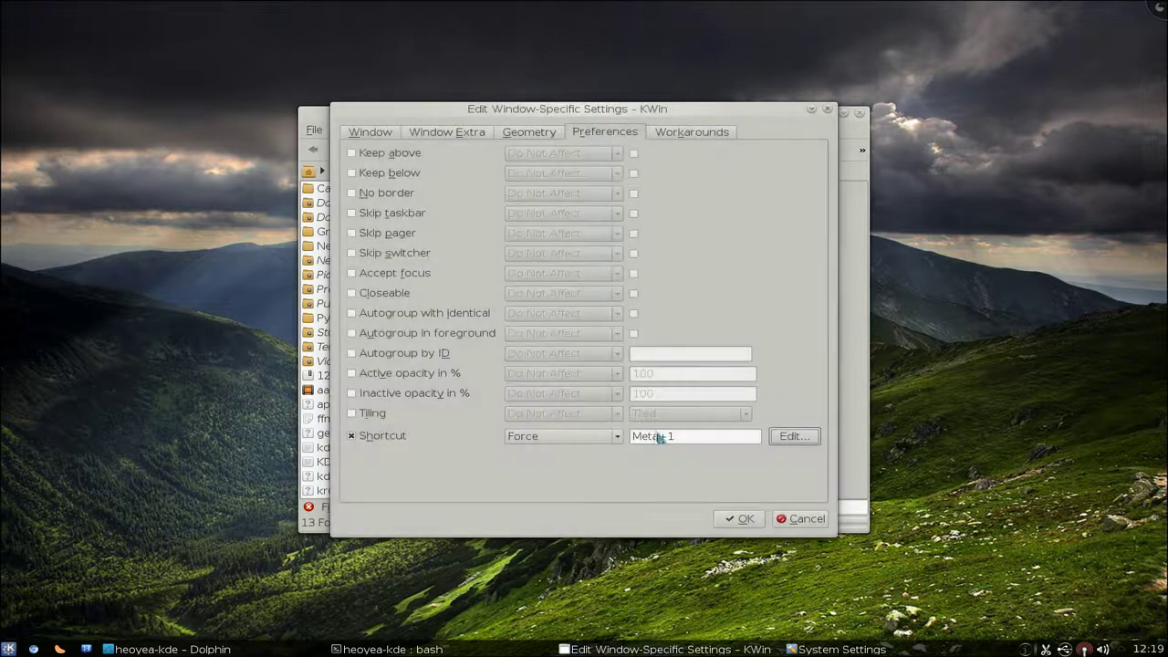
pyautogui.click(743, 520)
pyautogui.hotkey('ctrl', 'F8')
# Step: On the empty fourth desktop, summon Dolphin with Meta+1, minimize it, and recall it
pyautogui.click(998, 496)
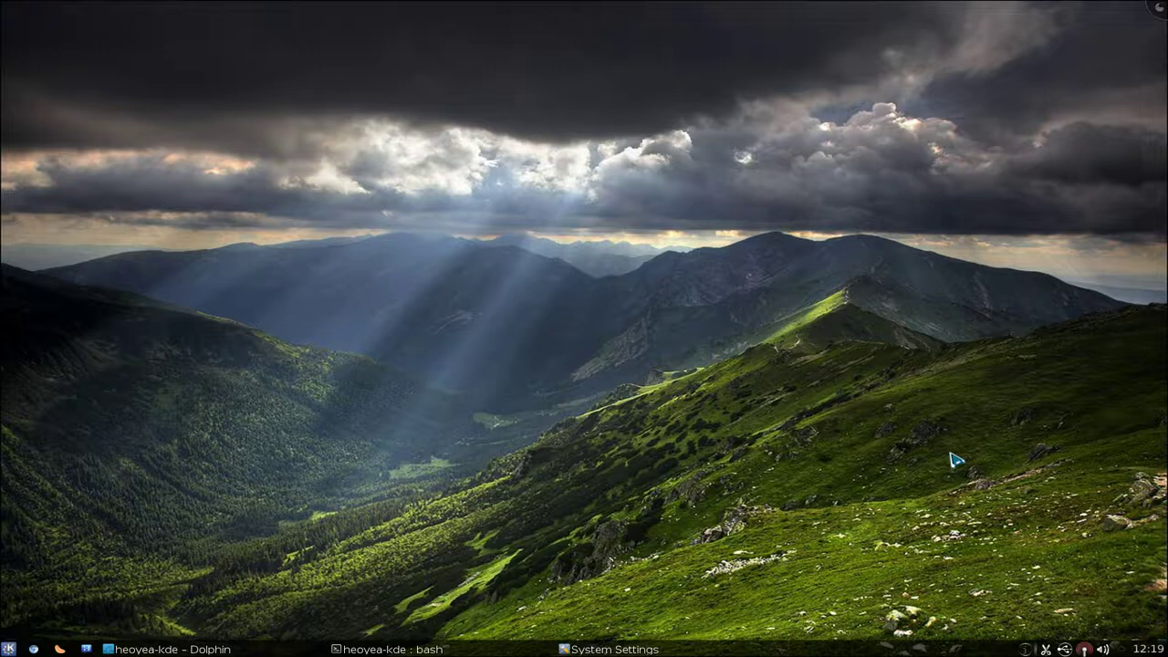
pyautogui.press('super+1')
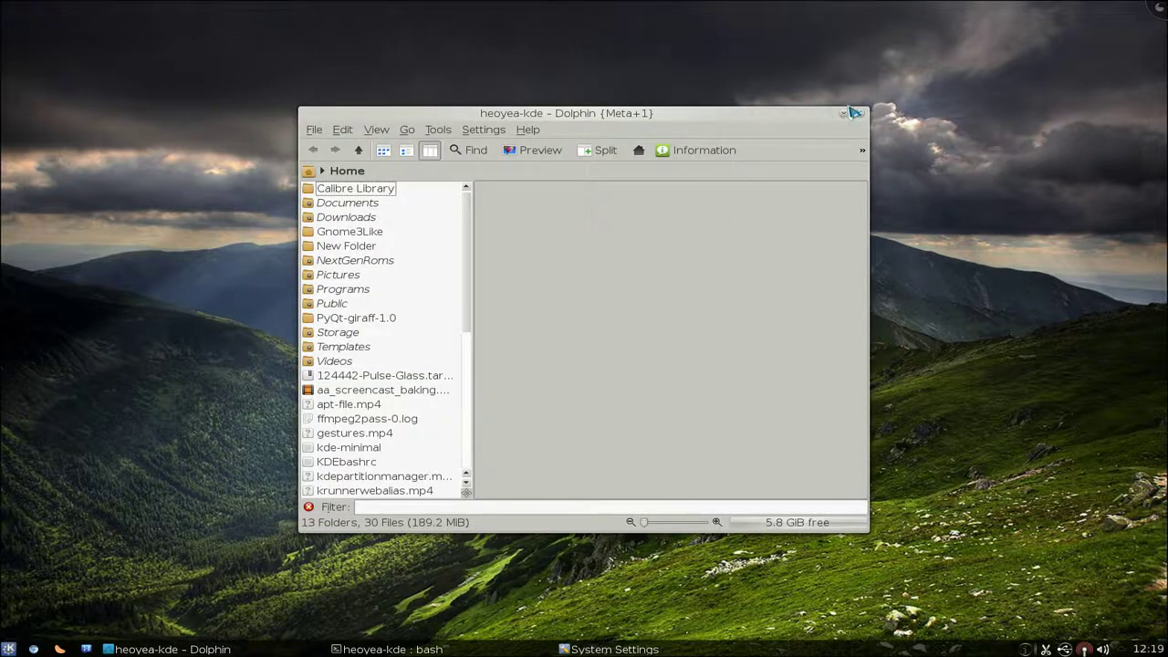
pyautogui.click(853, 113)
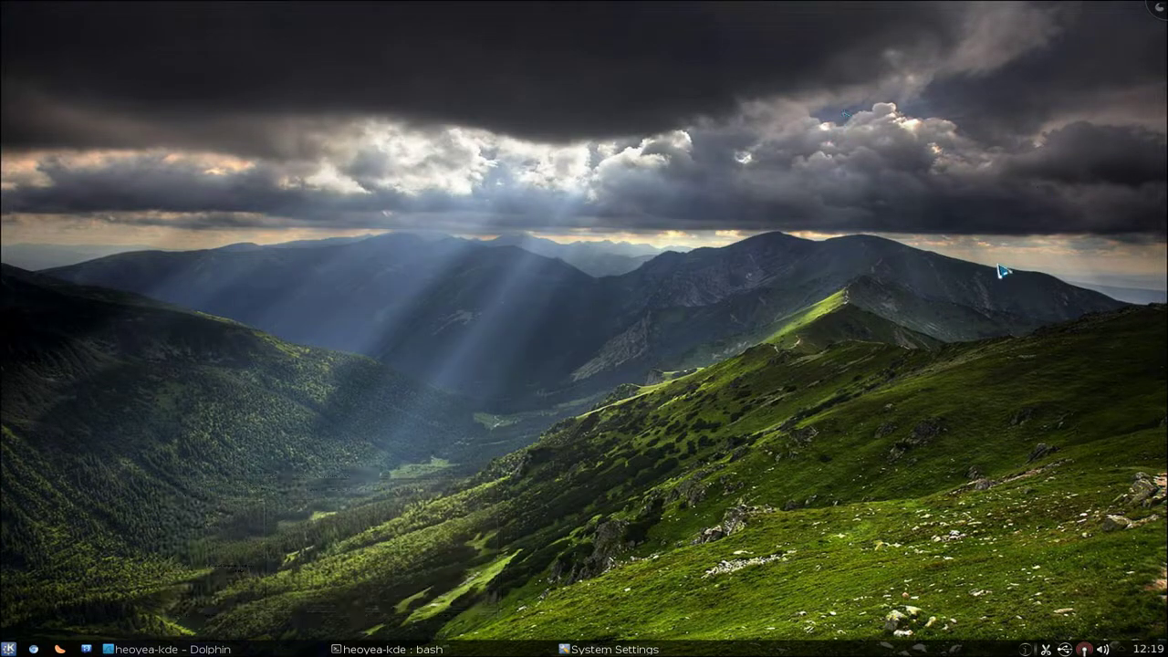
pyautogui.press('super+1')
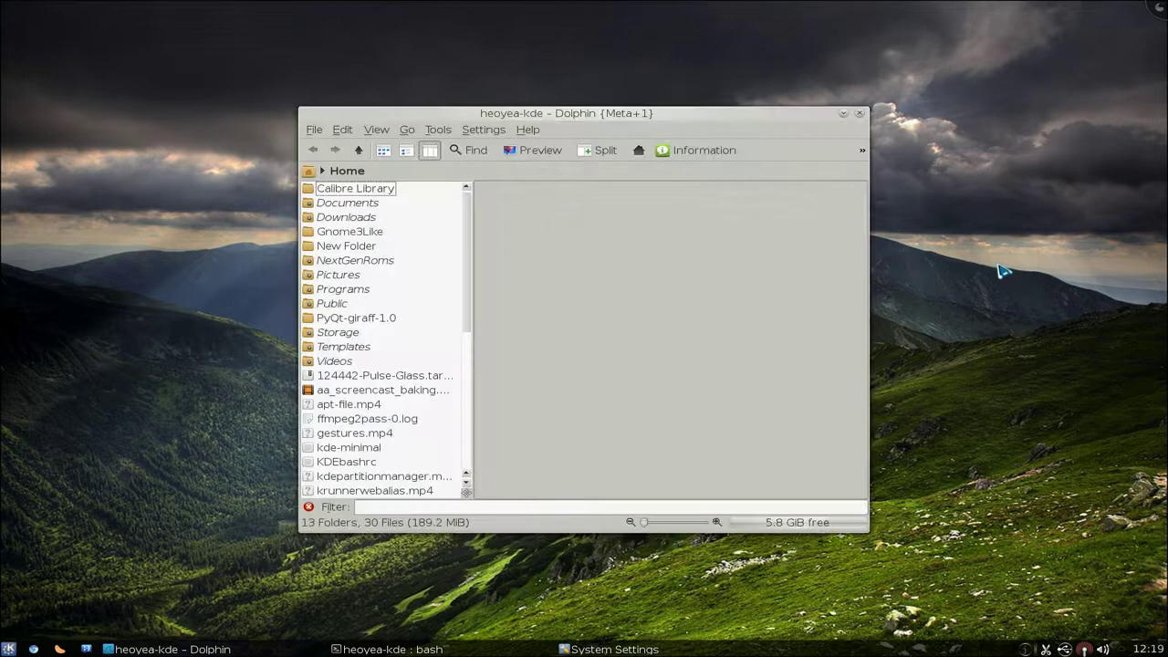
# Step: From the bottom-right desktop, test Meta+1, Meta+2 and Meta+3, ending back on Dolphin
pyautogui.hotkey('ctrl', 'F8')
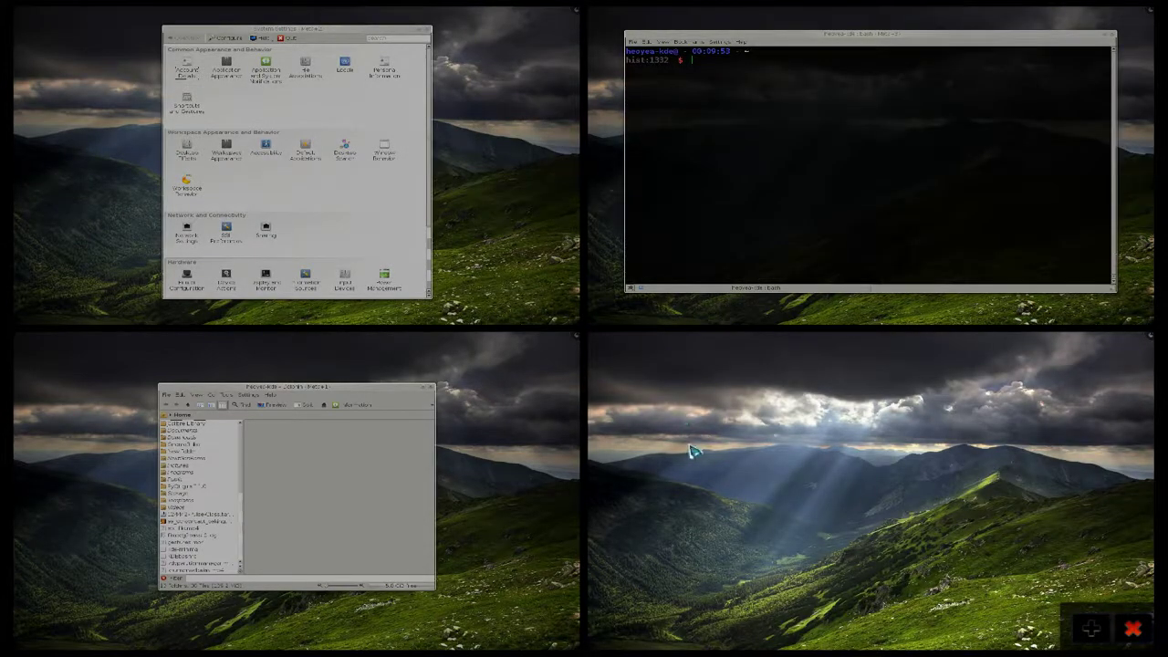
pyautogui.click(694, 451)
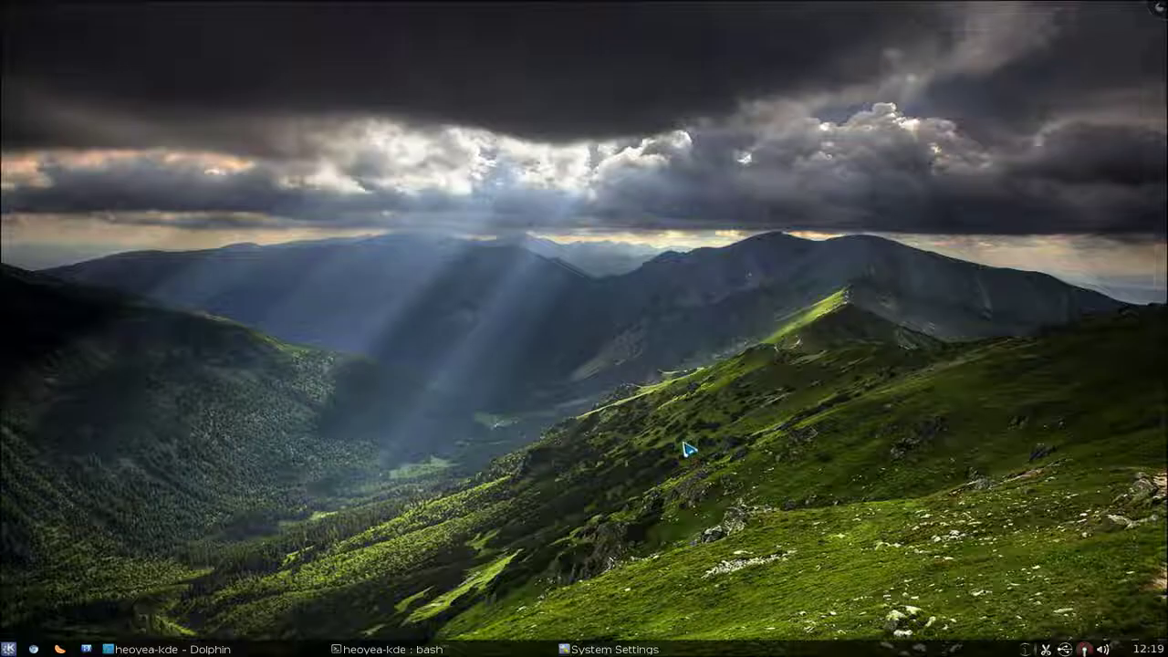
pyautogui.press('super+1')
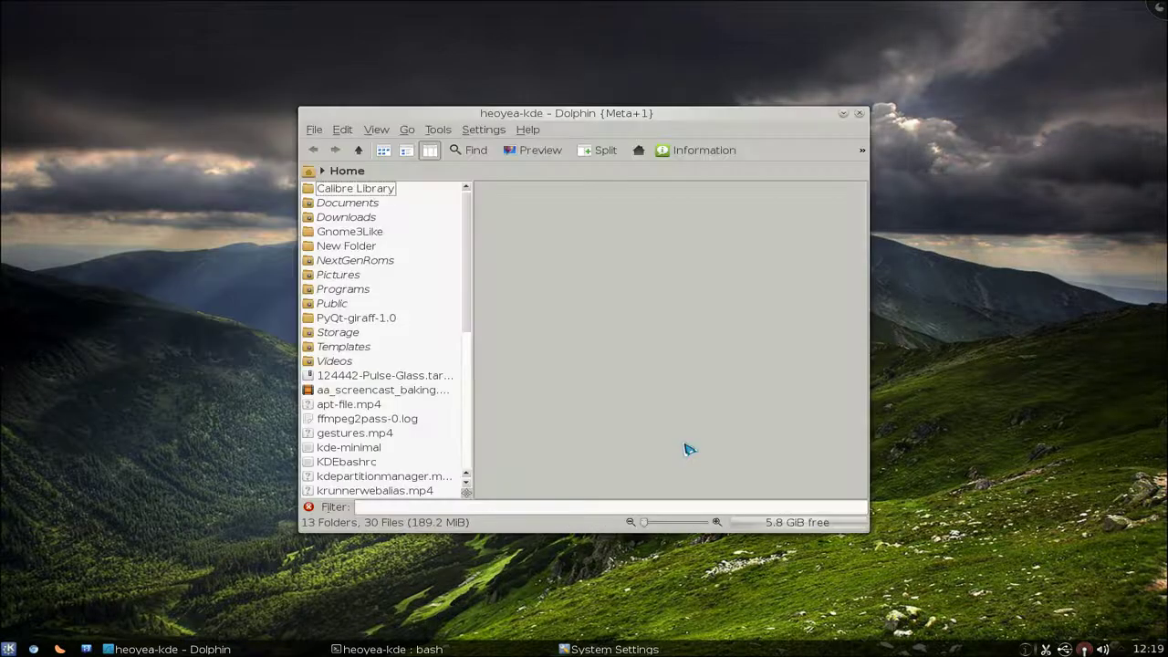
pyautogui.press('super+2')
pyautogui.press('super+3')
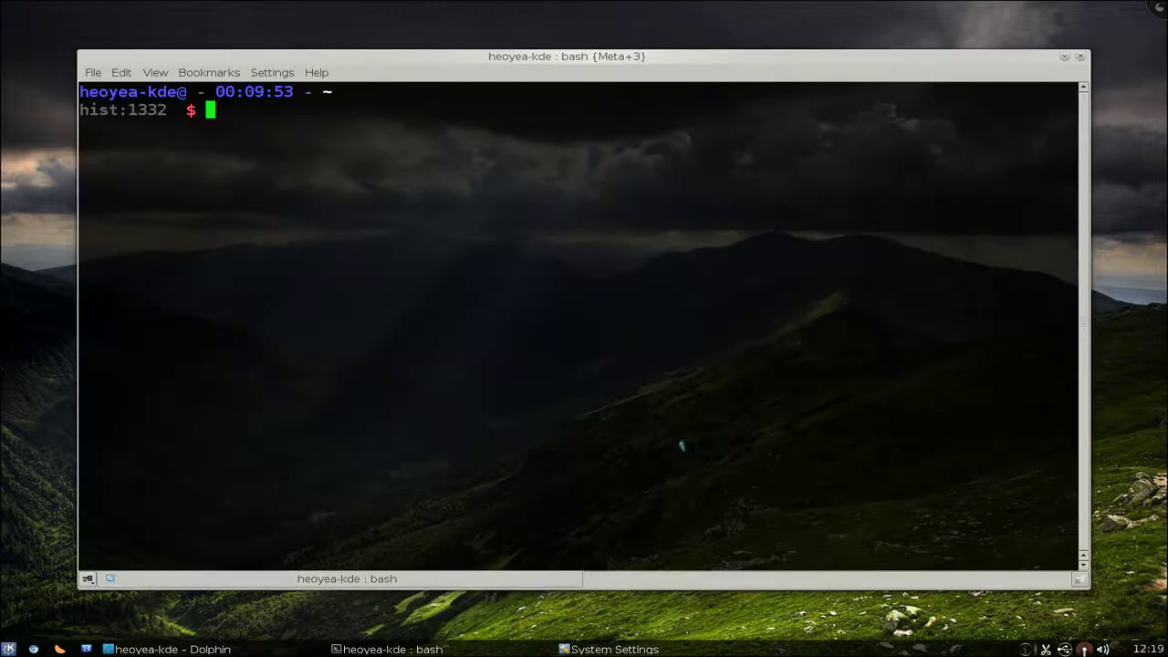
pyautogui.press('super+1')
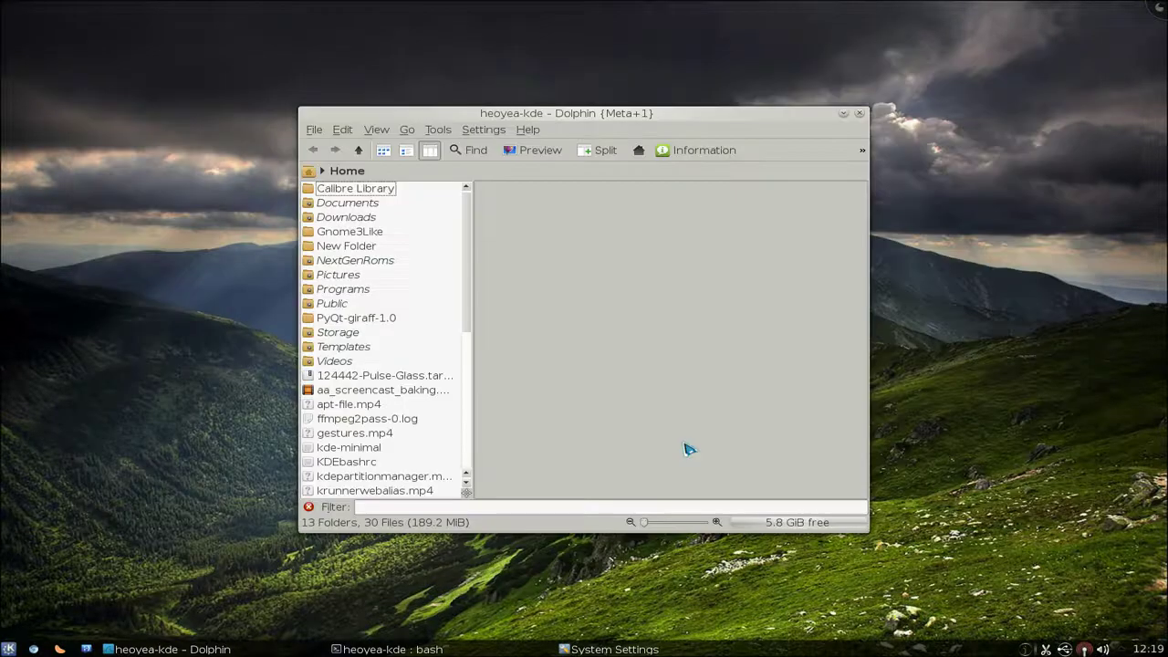
pyautogui.rightClick(691, 120)
pyautogui.moveTo(730, 250)
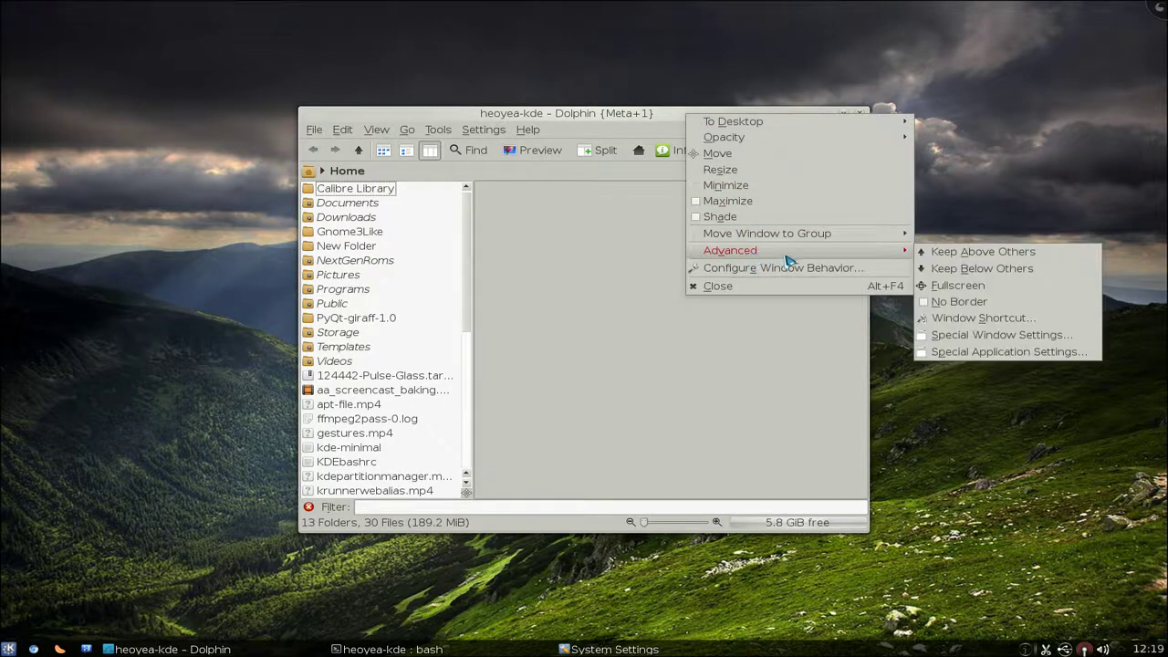
# Step: Review Dolphin's forced Meta+1 shortcut rule unchanged, then minimize Dolphin
pyautogui.click(968, 335)
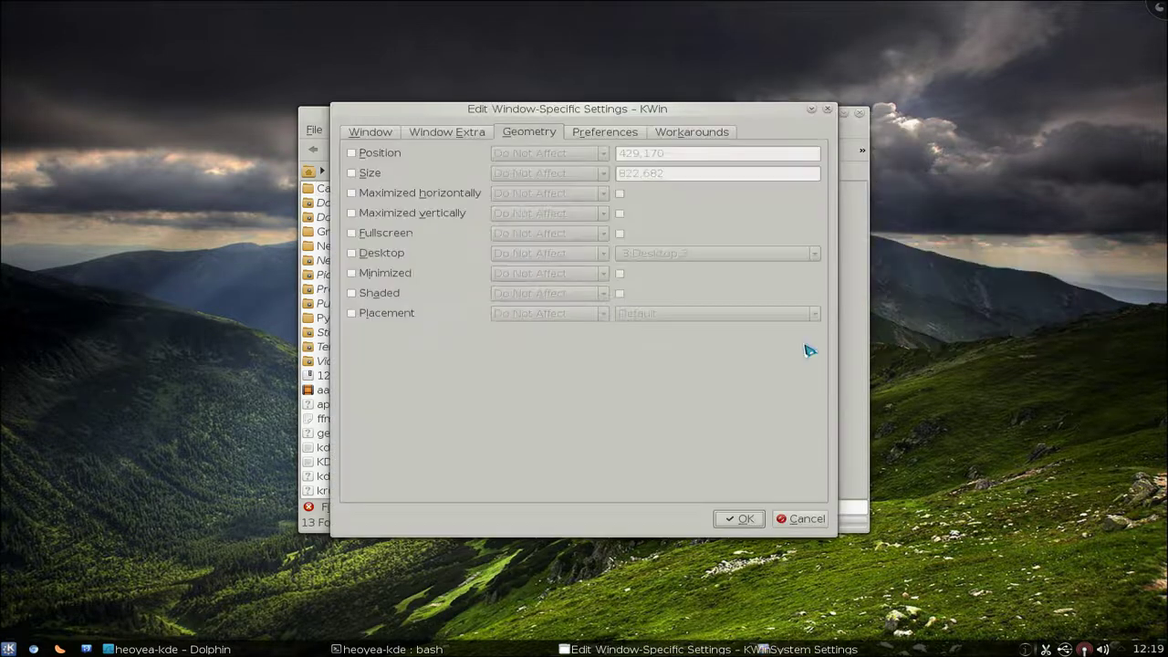
pyautogui.click(603, 141)
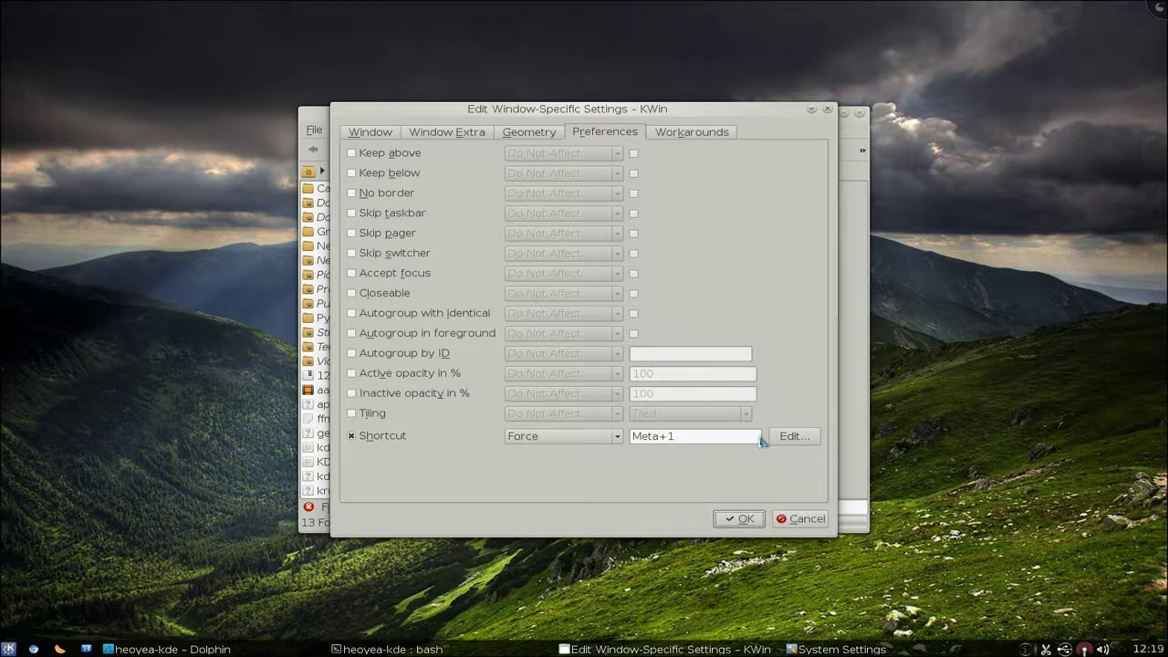
pyautogui.click(776, 437)
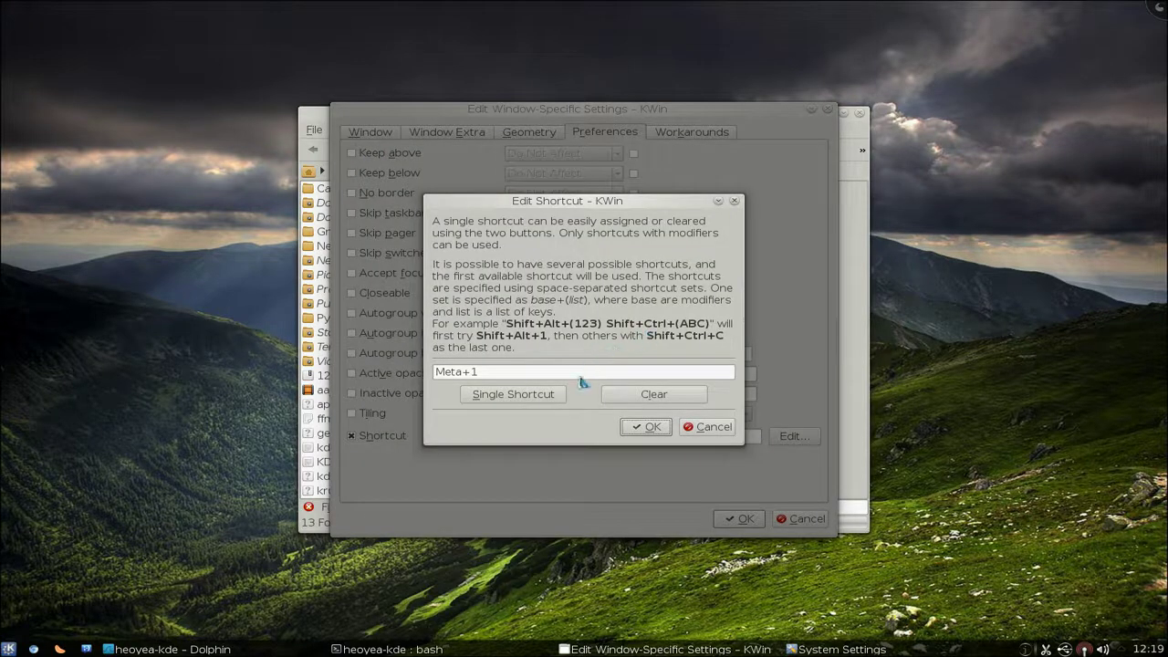
pyautogui.click(576, 374)
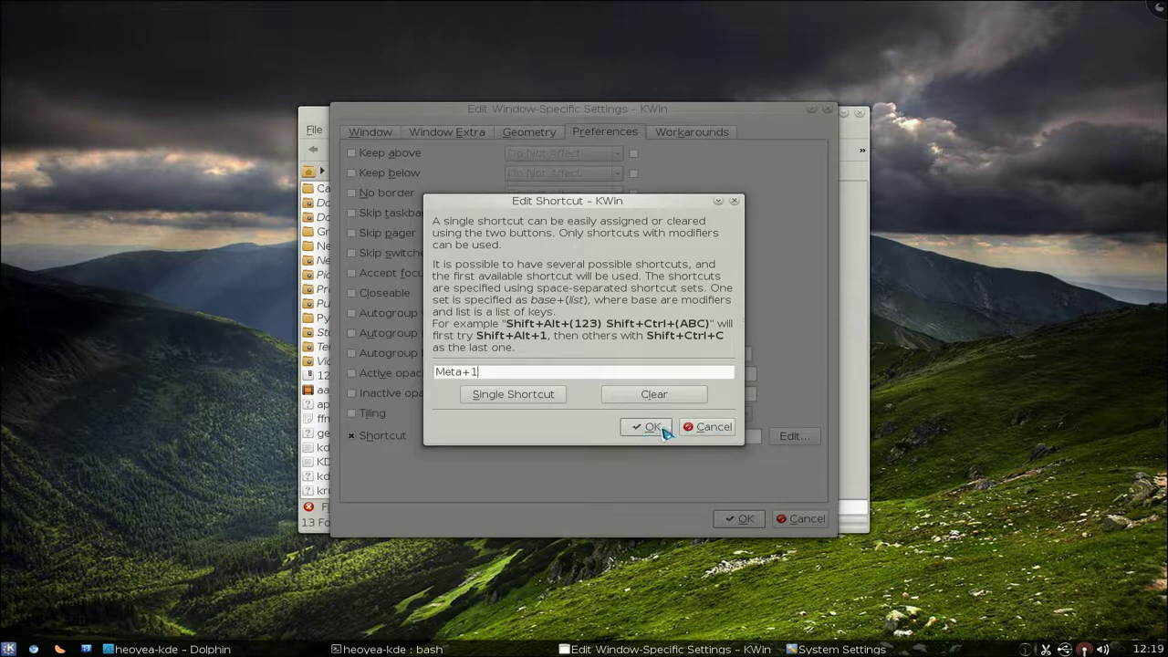
pyautogui.click(661, 427)
pyautogui.click(740, 518)
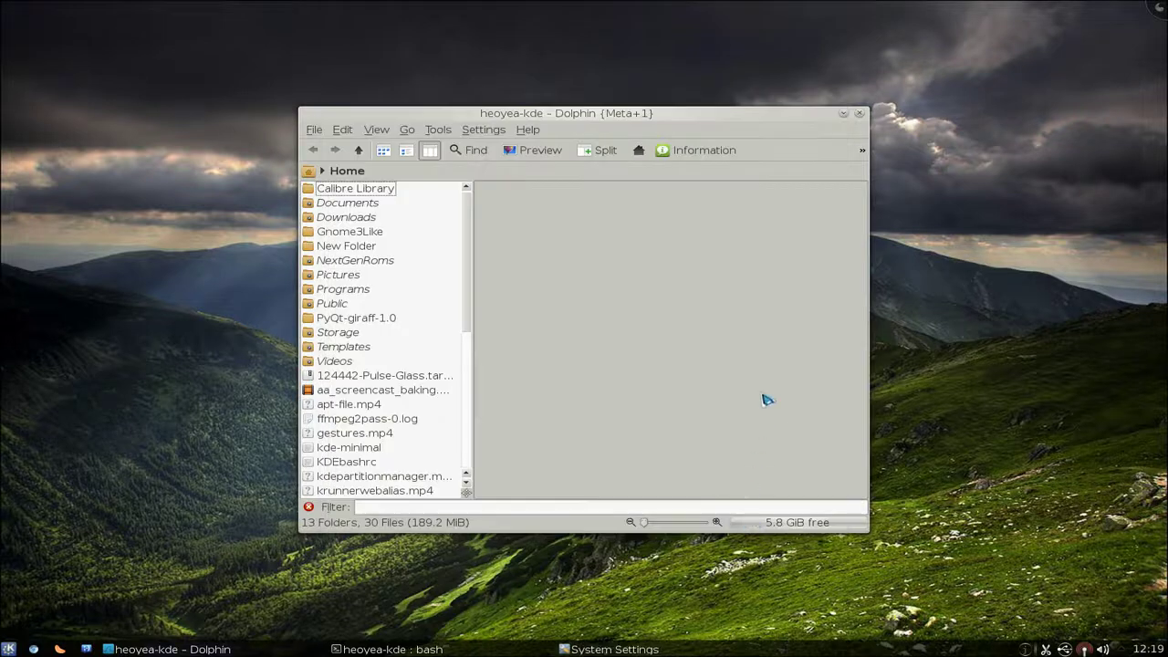
pyautogui.click(848, 122)
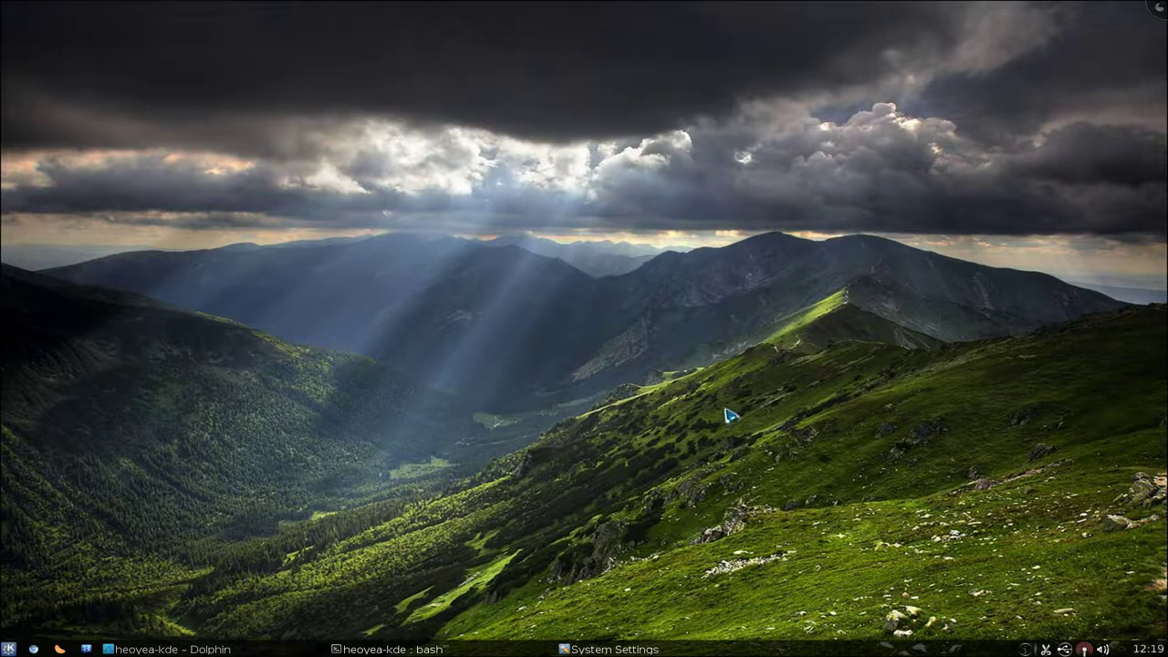